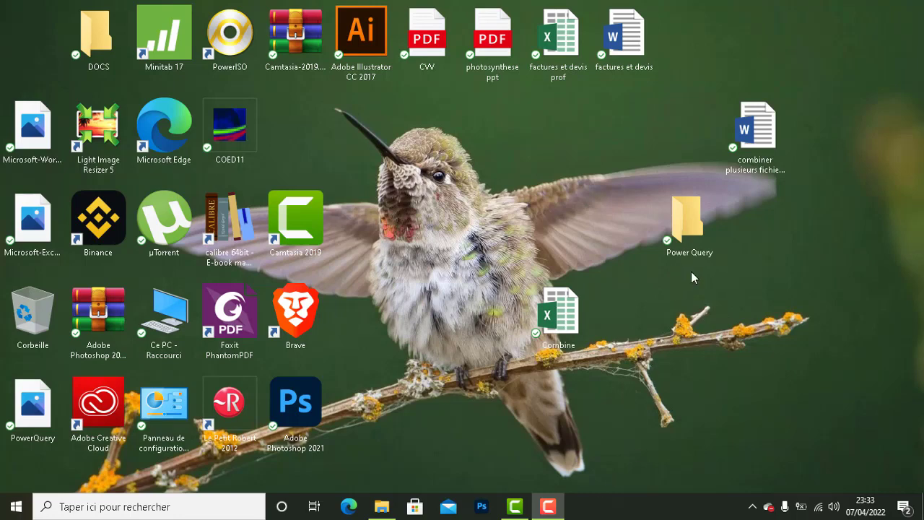
Open the desktop Power Query folder listing 1, 2, 3 sale data and rapport
{"action": "double_click", "coordinate": [683, 220]}
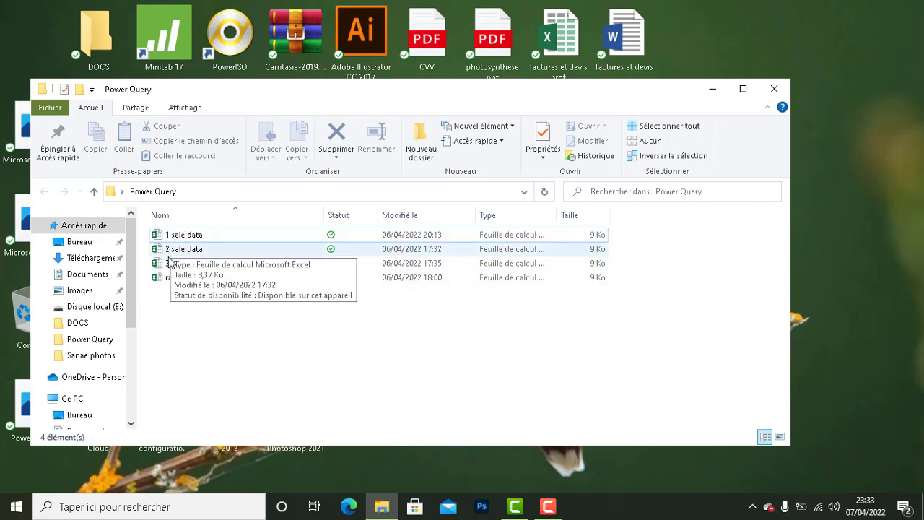
Open 1 sale data, check its Référence through Prix headers, then close it
{"action": "double_click", "coordinate": [186, 237]}
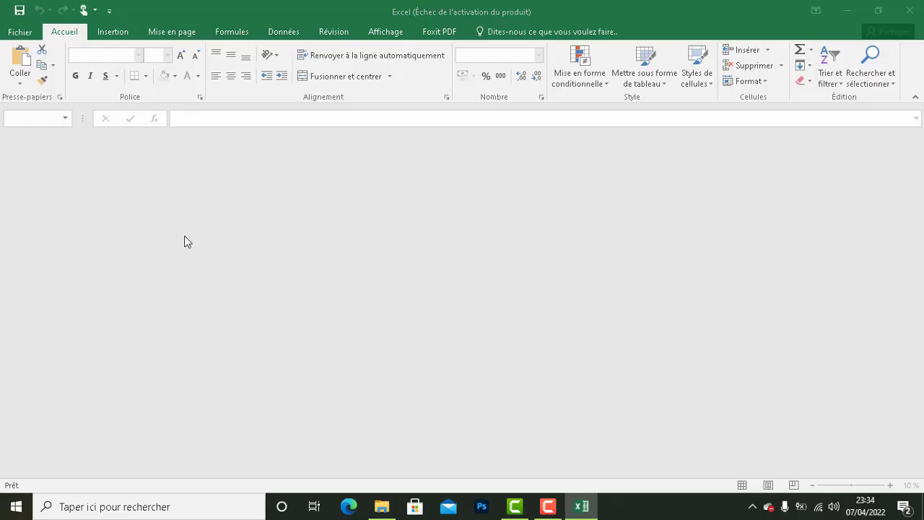
{"action": "left_click", "coordinate": [603, 385]}
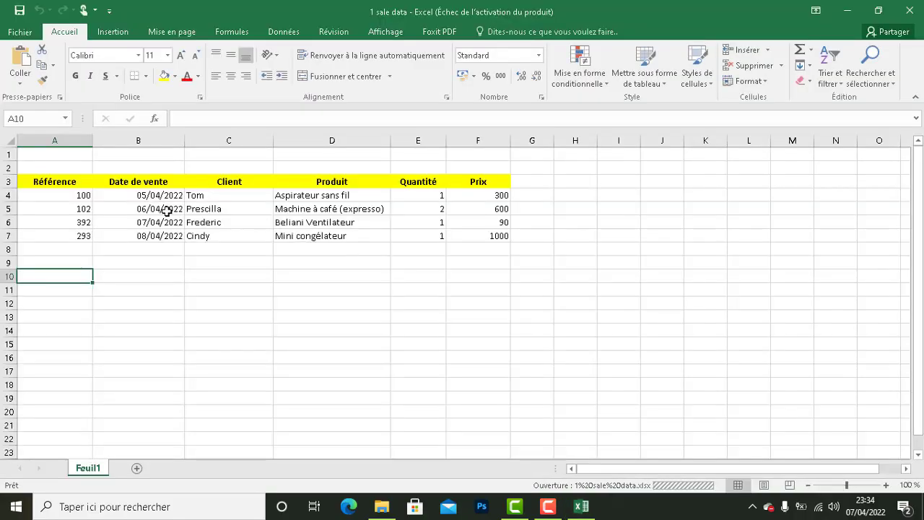
{"action": "left_click", "coordinate": [76, 184]}
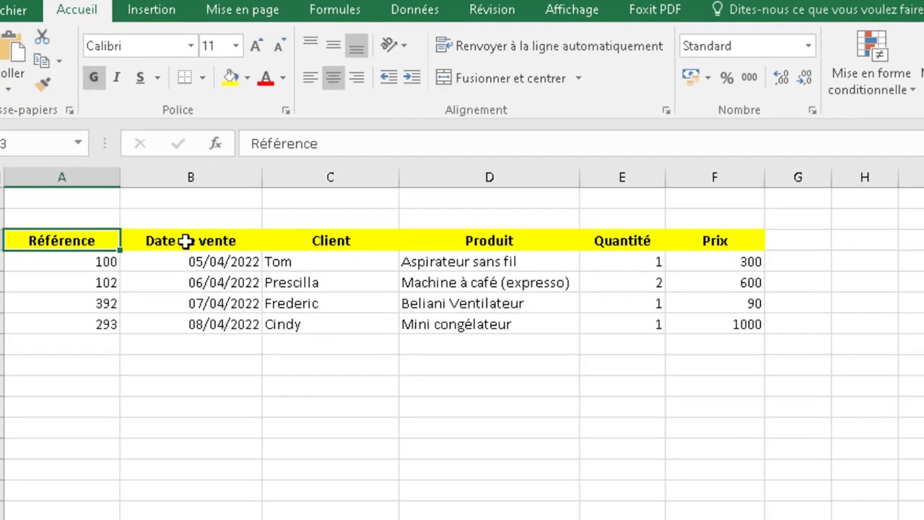
{"action": "left_click", "coordinate": [136, 182]}
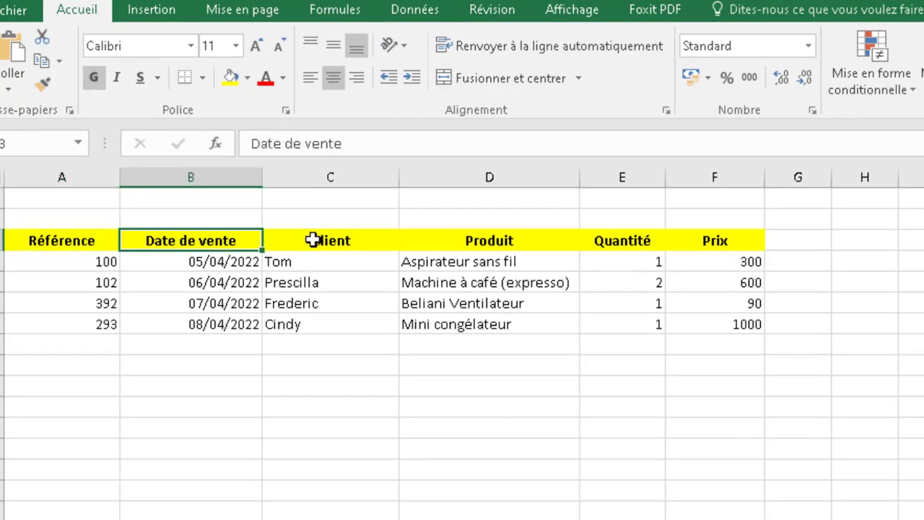
{"action": "left_click", "coordinate": [313, 239]}
{"action": "left_click", "coordinate": [450, 240]}
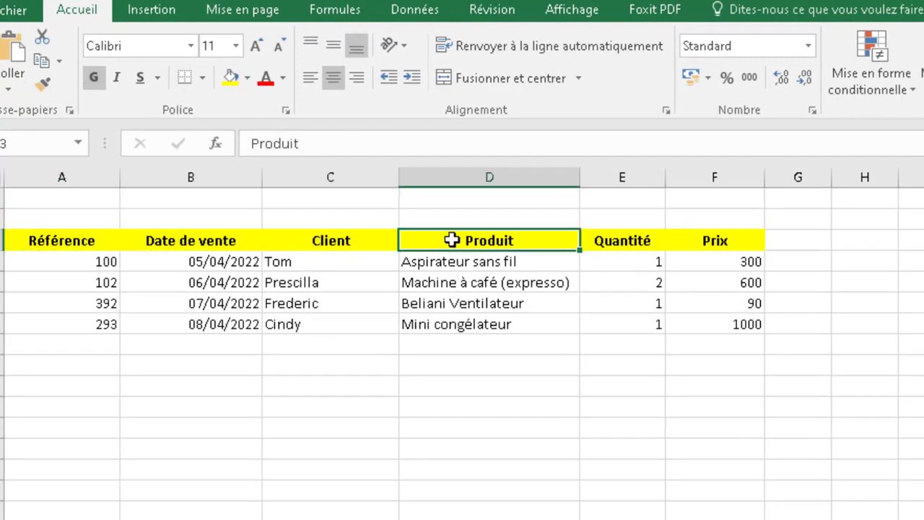
{"action": "left_click", "coordinate": [626, 241]}
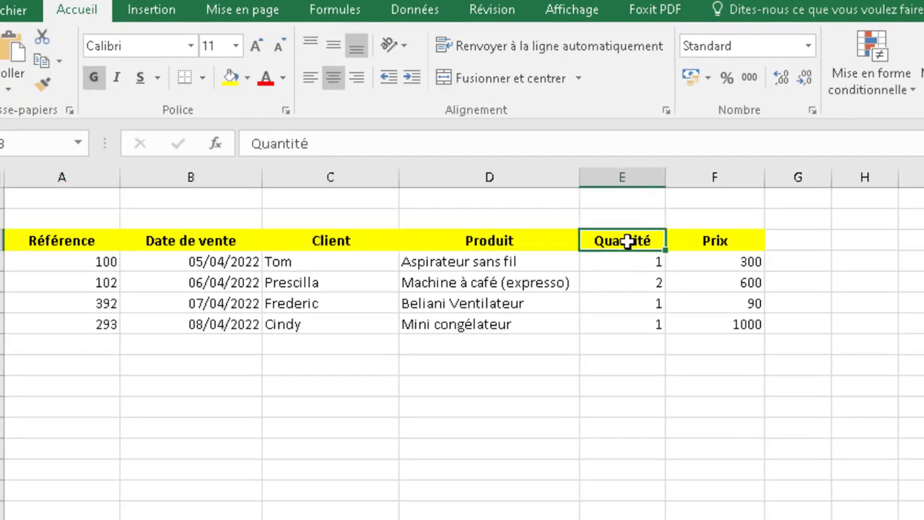
{"action": "left_click", "coordinate": [736, 241]}
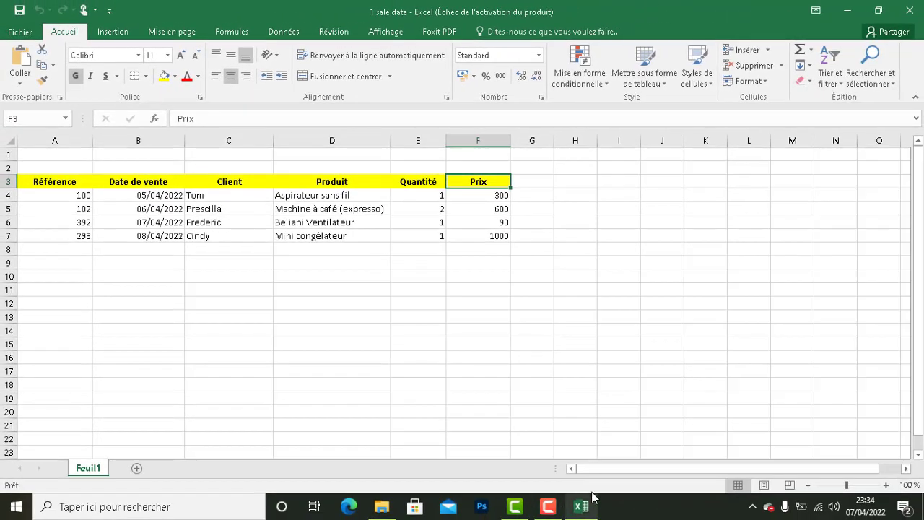
{"action": "left_click", "coordinate": [908, 10]}
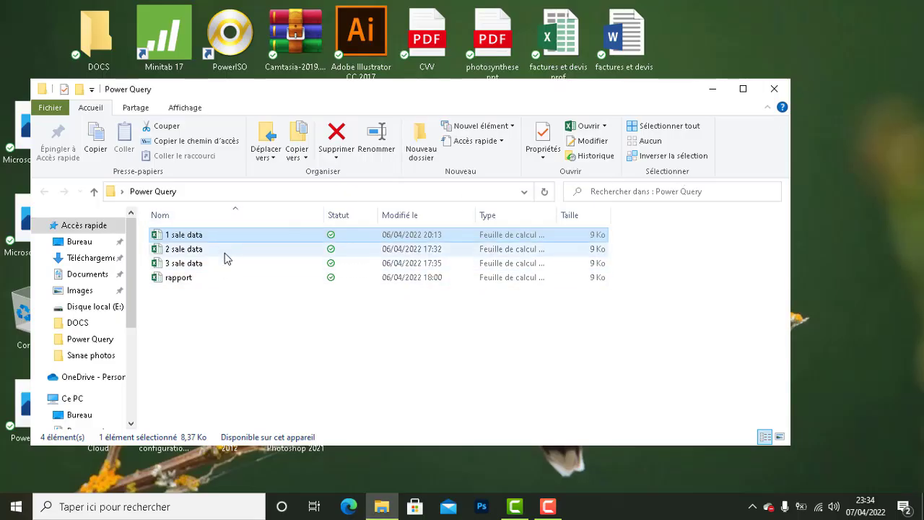
Open 2 sale data and rapport, confirm rapport's Feuil1 is empty, then close it
{"action": "double_click", "coordinate": [182, 249]}
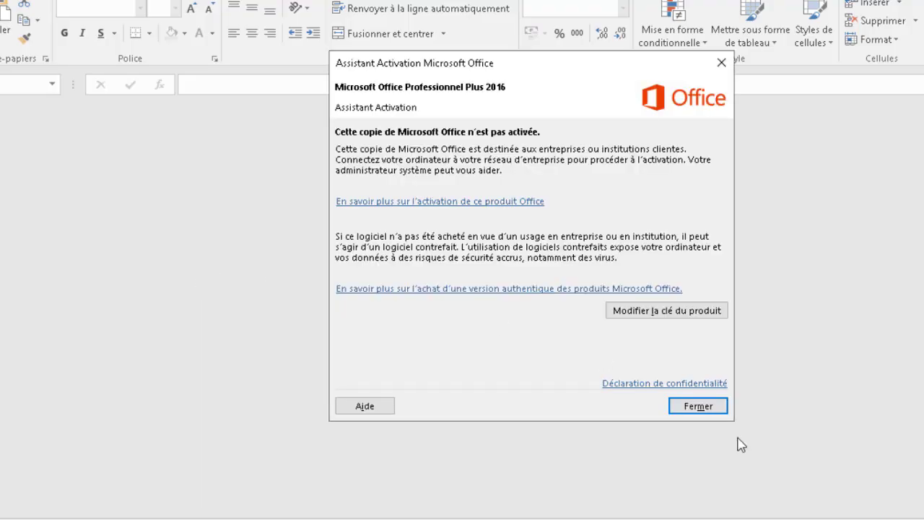
{"action": "left_click", "coordinate": [724, 409]}
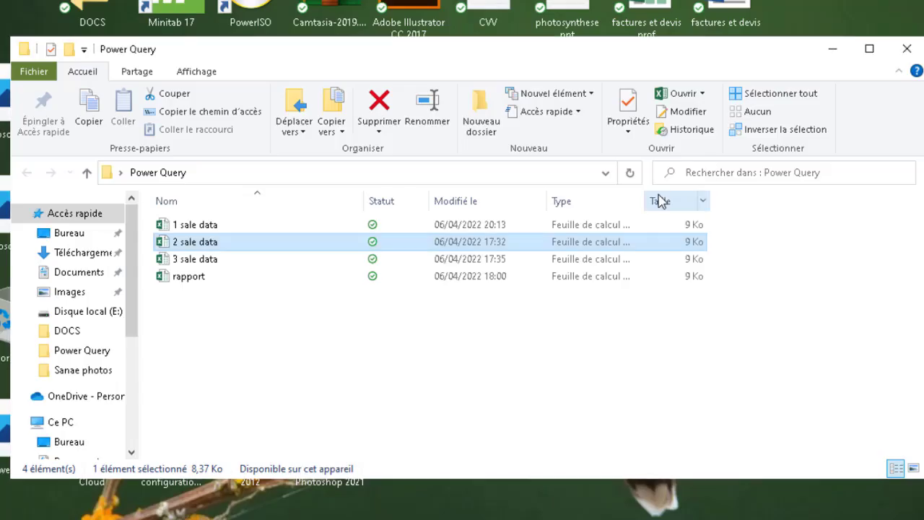
{"action": "double_click", "coordinate": [220, 281]}
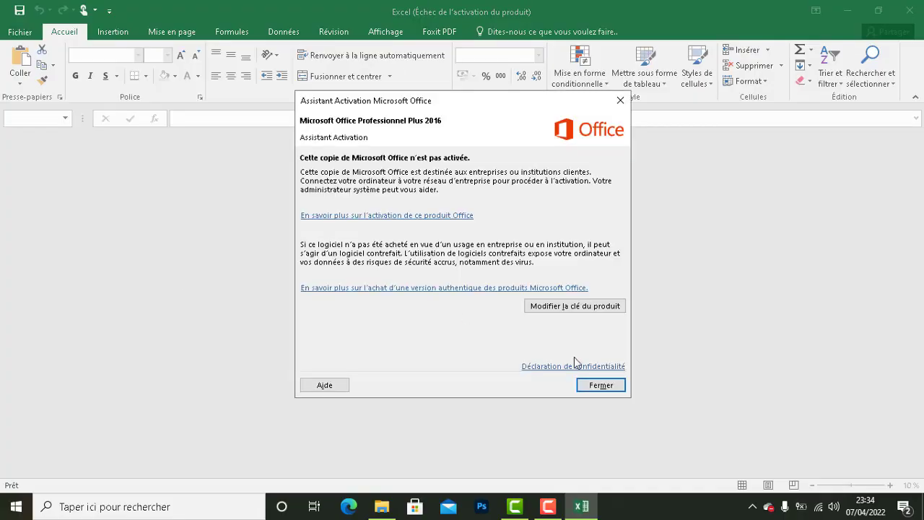
{"action": "left_click", "coordinate": [613, 387]}
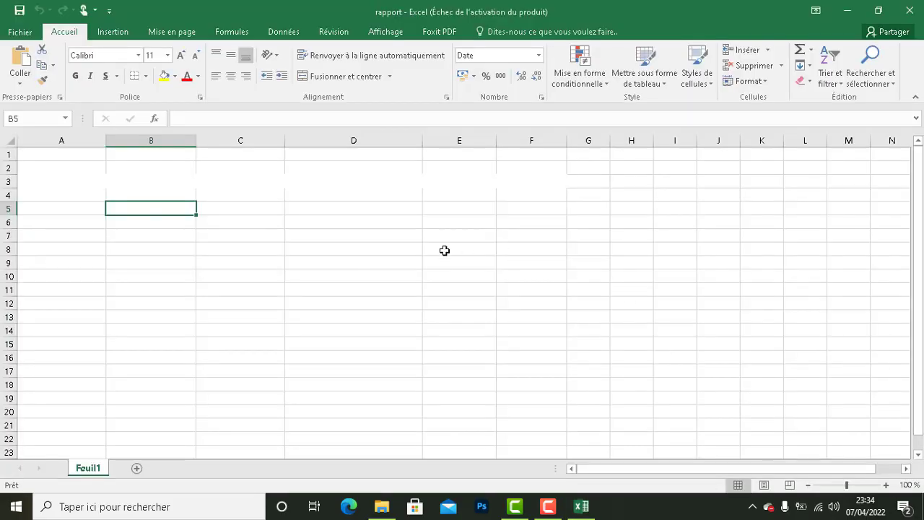
{"action": "left_click", "coordinate": [443, 250]}
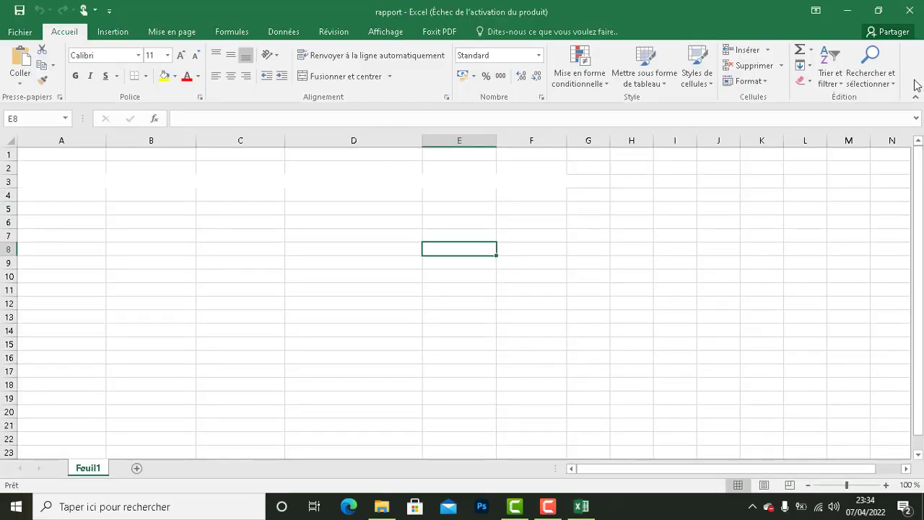
{"action": "left_click", "coordinate": [903, 11]}
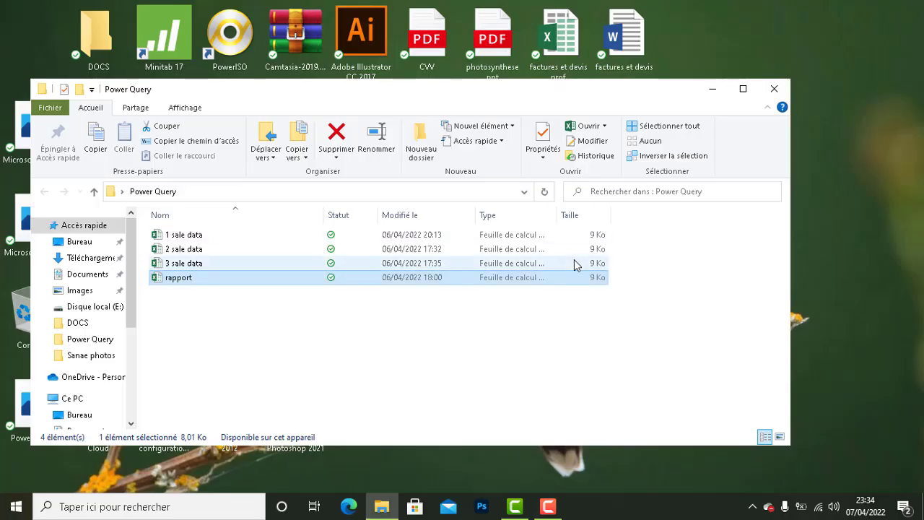
Minimize the Power Query folder, select Combine, and dismiss the OneDrive storage notification
{"action": "left_click", "coordinate": [719, 94]}
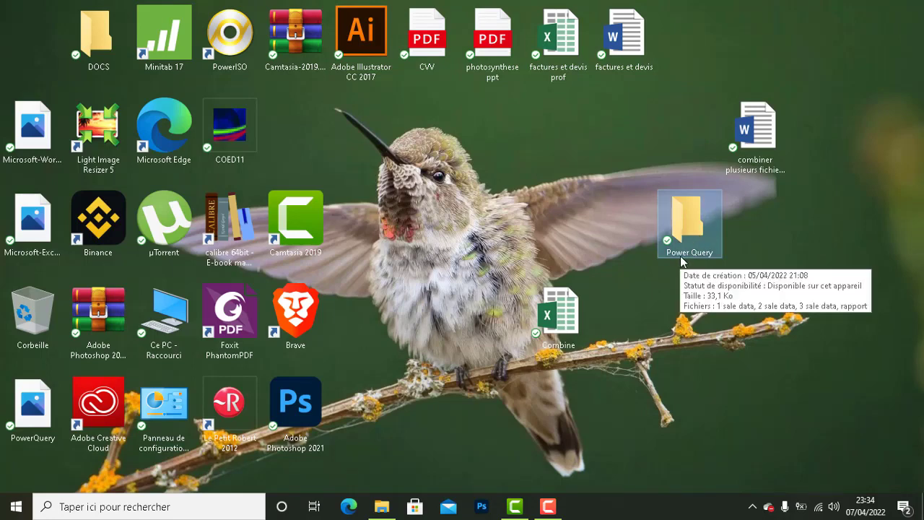
{"action": "left_click", "coordinate": [569, 312]}
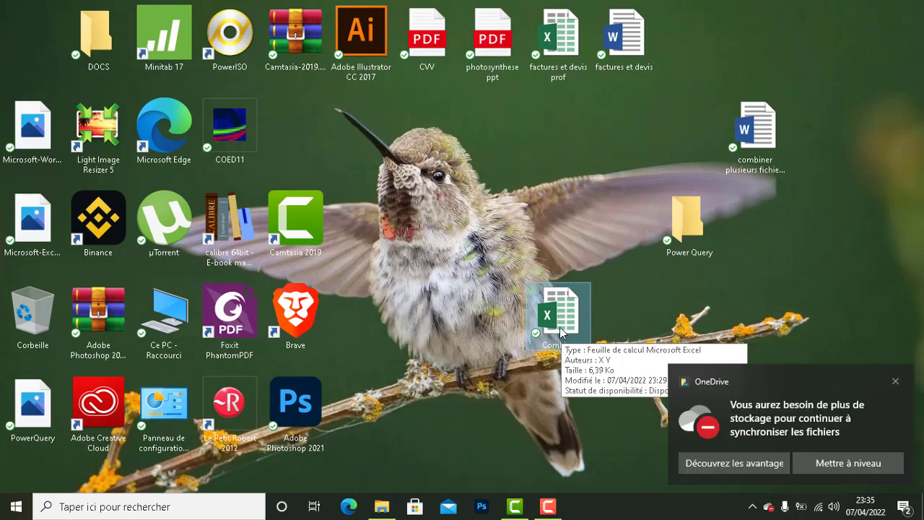
{"action": "left_click", "coordinate": [895, 381]}
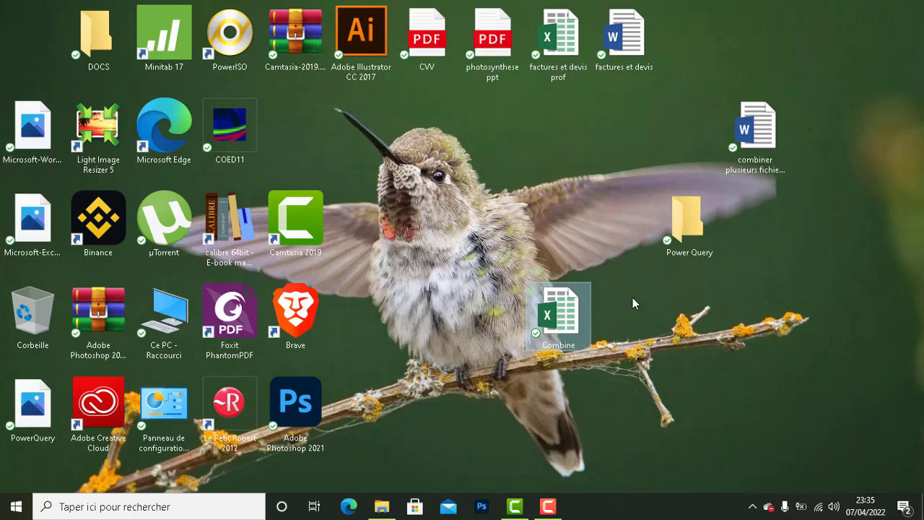
Reopen 1 sale data to check the header row 3, then close it
{"action": "double_click", "coordinate": [689, 231]}
{"action": "left_click", "coordinate": [190, 238]}
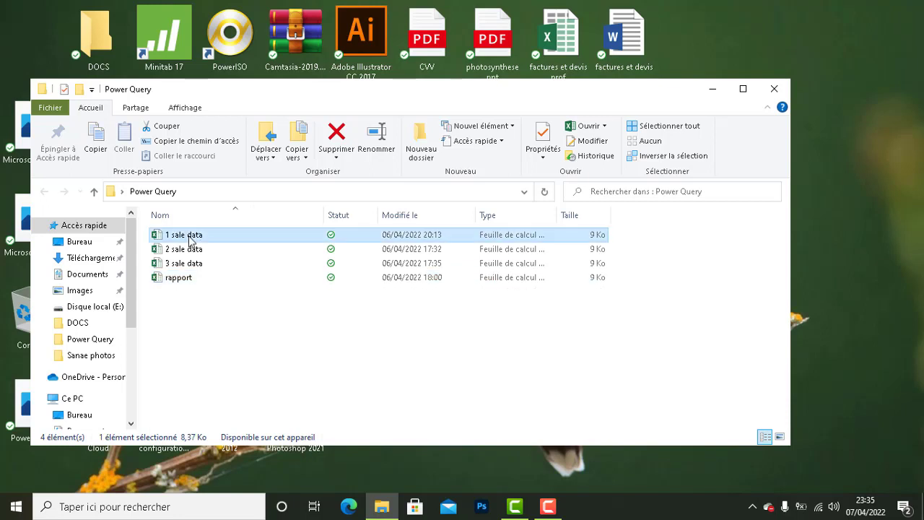
{"action": "double_click", "coordinate": [190, 239]}
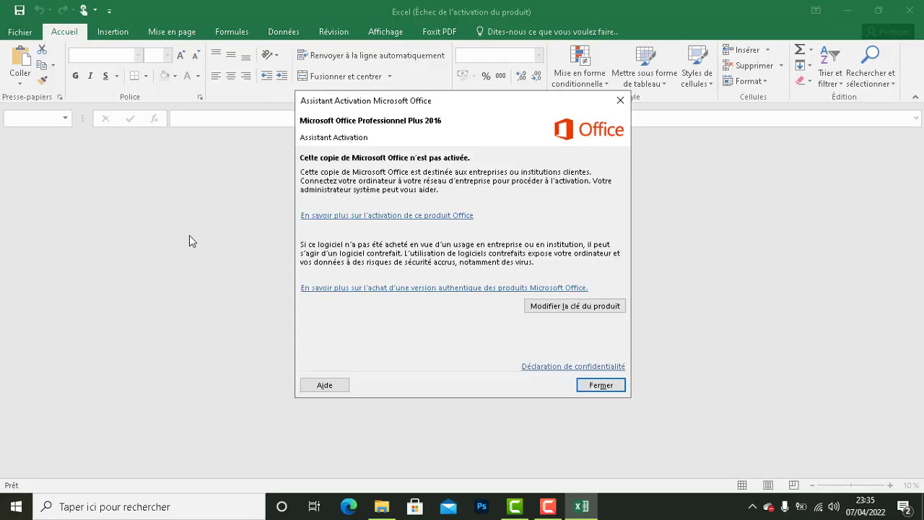
{"action": "left_click", "coordinate": [609, 383]}
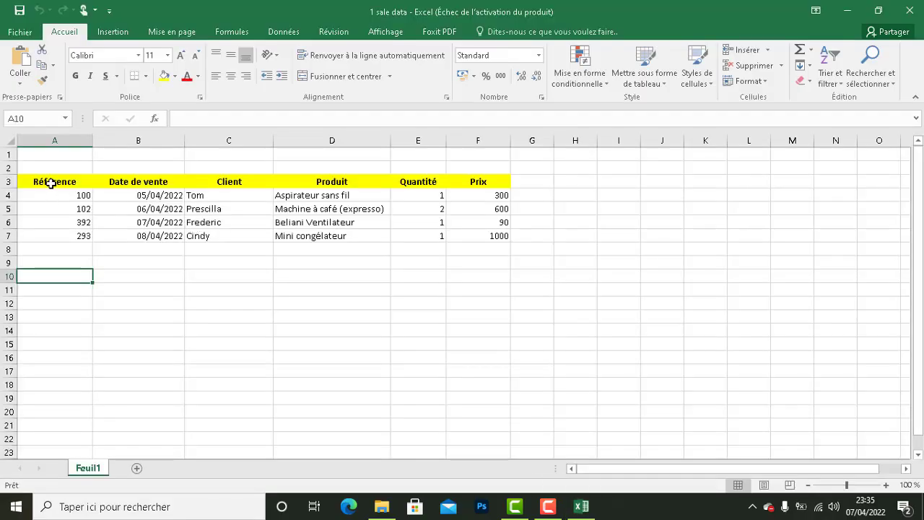
{"action": "left_click", "coordinate": [50, 183]}
{"action": "left_click", "coordinate": [11, 181]}
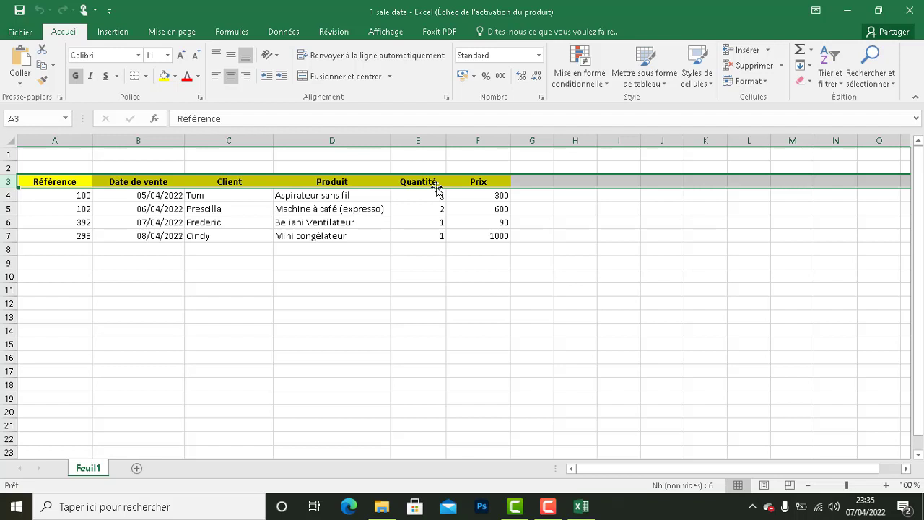
{"action": "left_click", "coordinate": [913, 11]}
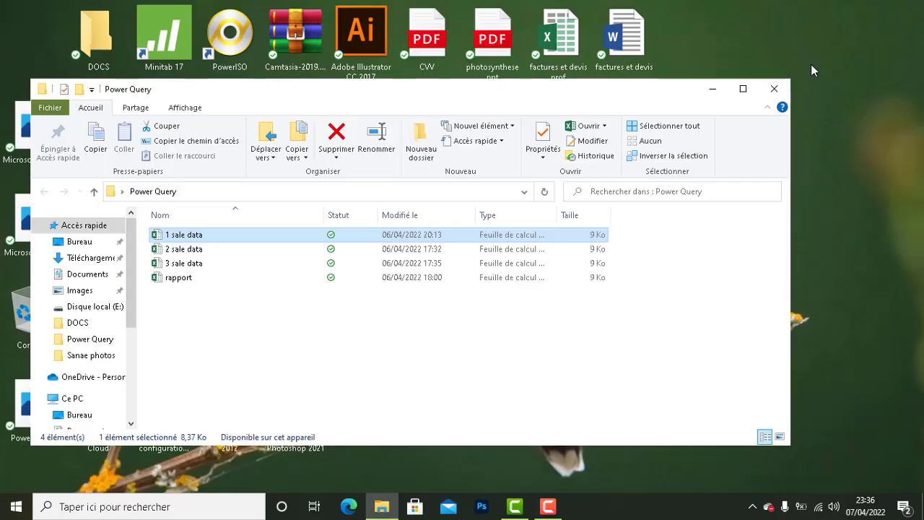
Close the folder window and open the empty Combine workbook from the desktop
{"action": "left_click", "coordinate": [785, 89]}
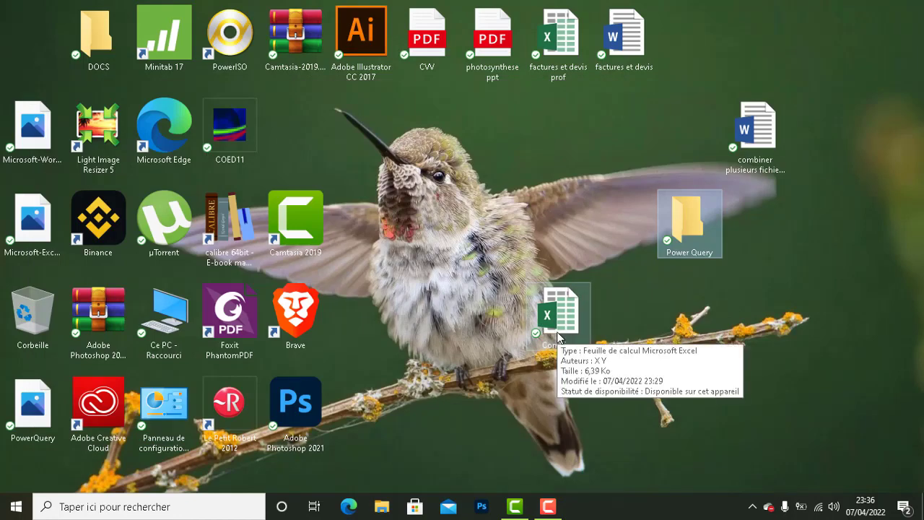
{"action": "double_click", "coordinate": [558, 334]}
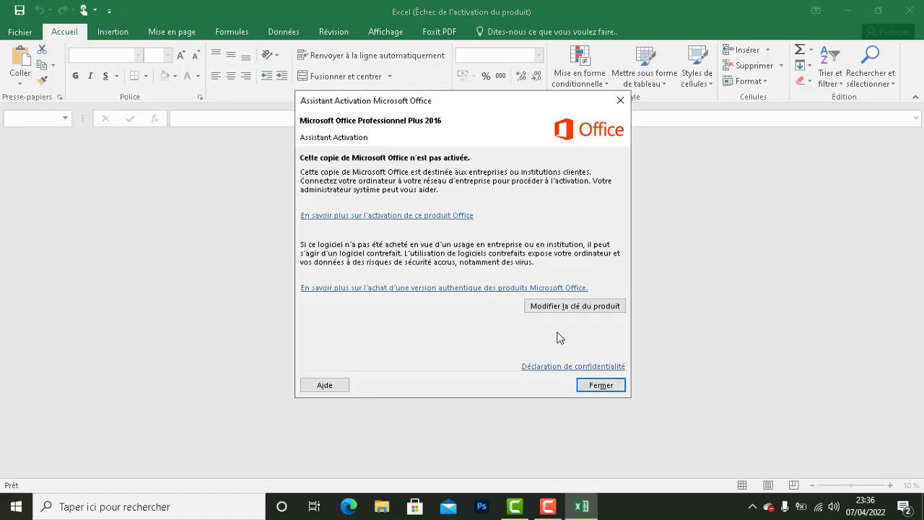
{"action": "left_click", "coordinate": [598, 385]}
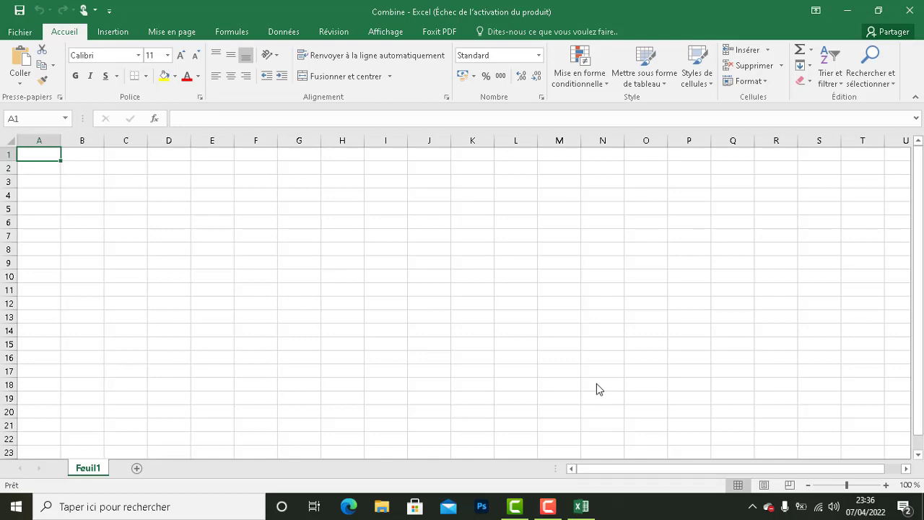
Create a From Folder query pointing at the Power Query folder under Bureau
{"action": "left_click", "coordinate": [285, 33]}
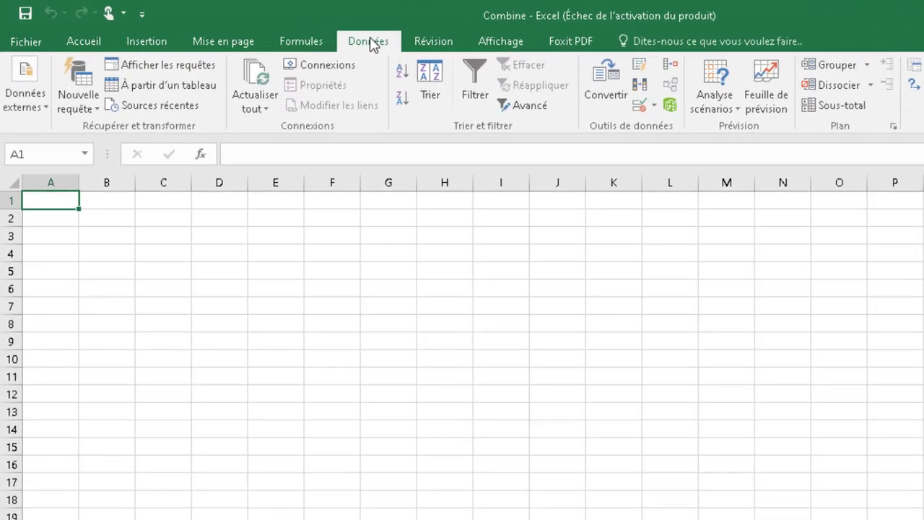
{"action": "left_click", "coordinate": [81, 109]}
{"action": "mouse_move", "coordinate": [110, 134]}
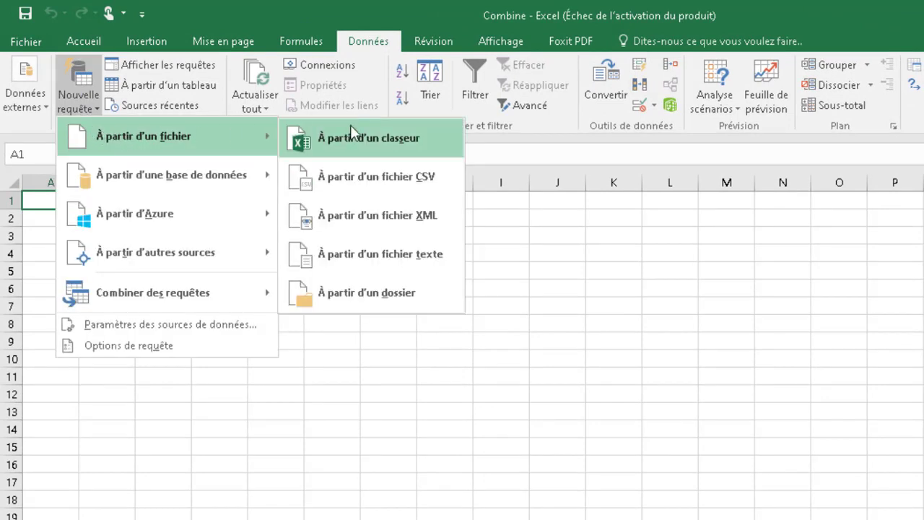
{"action": "left_click", "coordinate": [348, 292]}
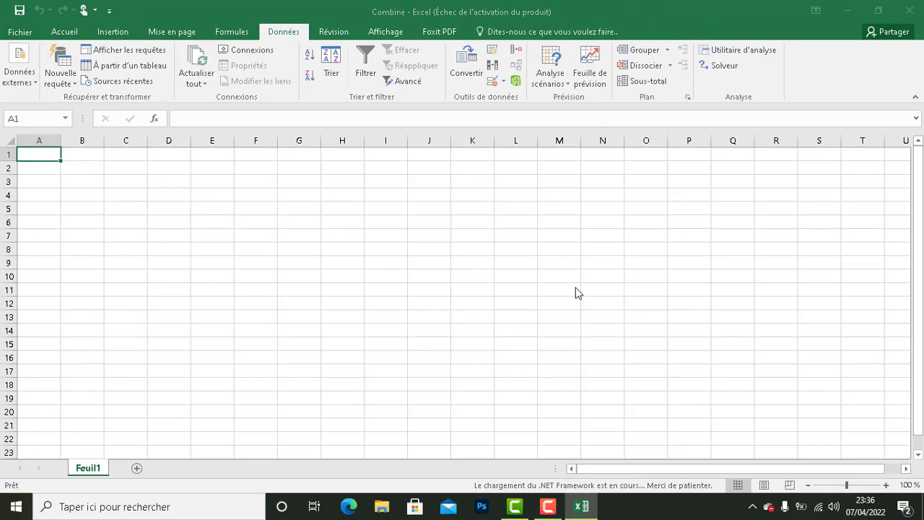
{"action": "left_click", "coordinate": [576, 233]}
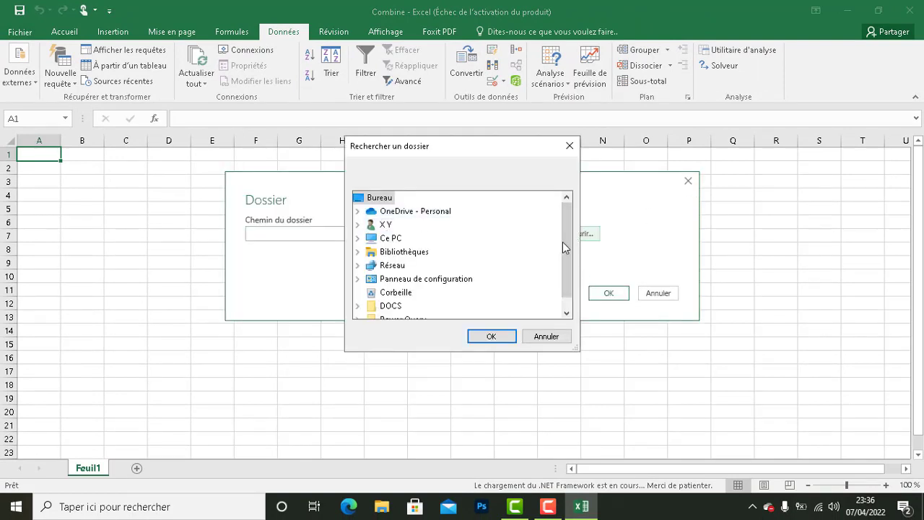
{"action": "scroll", "coordinate": [569, 249], "scroll_direction": "down", "scroll_amount": 1}
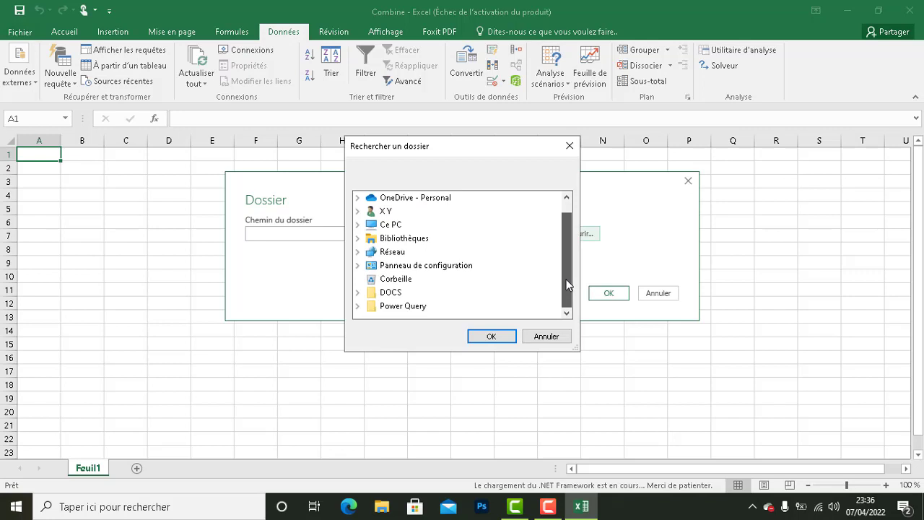
{"action": "left_click", "coordinate": [389, 306]}
{"action": "left_click", "coordinate": [477, 335]}
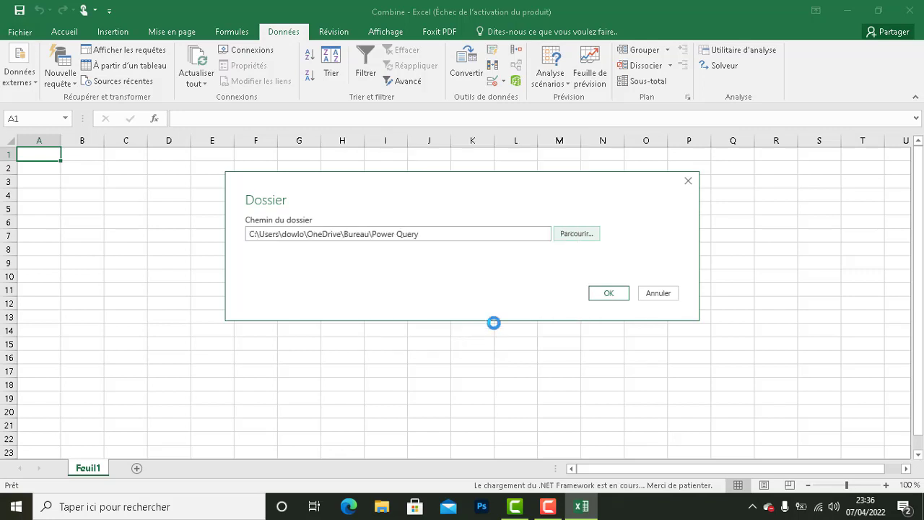
{"action": "left_click", "coordinate": [605, 294]}
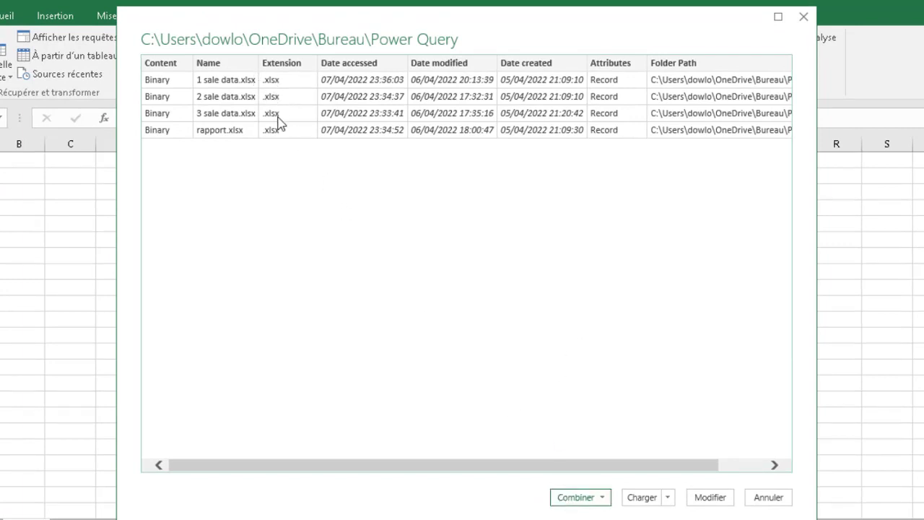
Load the four-file folder list into the Power Query Editor with Modifier
{"action": "left_click", "coordinate": [708, 498]}
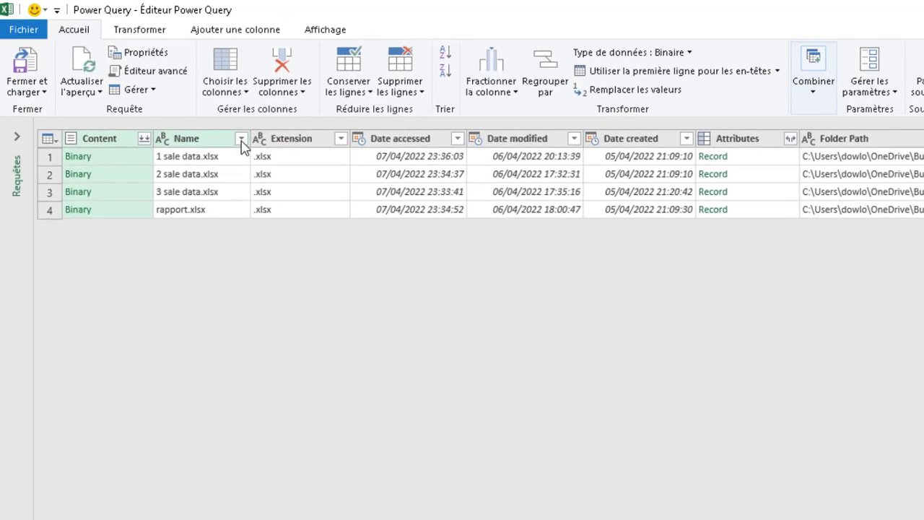
Filter the Name column to values containing 'data', dropping rapport.xlsx
{"action": "left_click", "coordinate": [241, 139]}
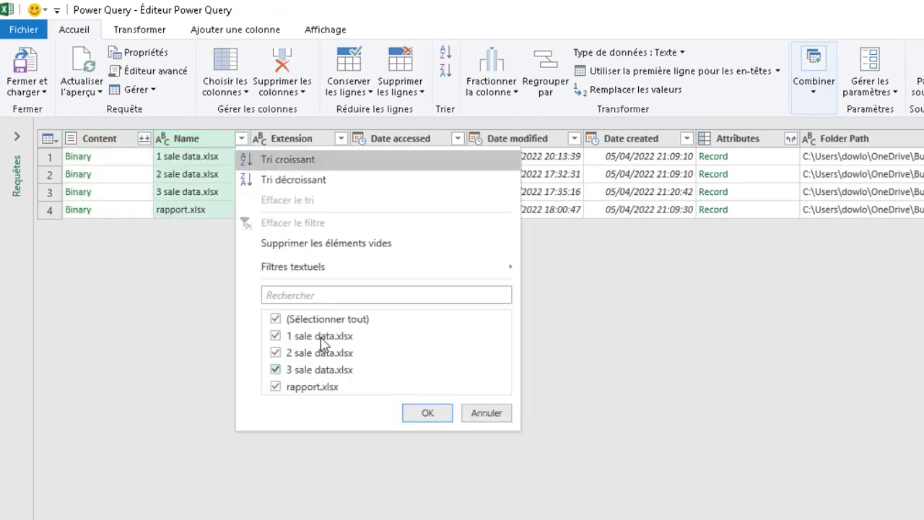
{"action": "mouse_move", "coordinate": [352, 268]}
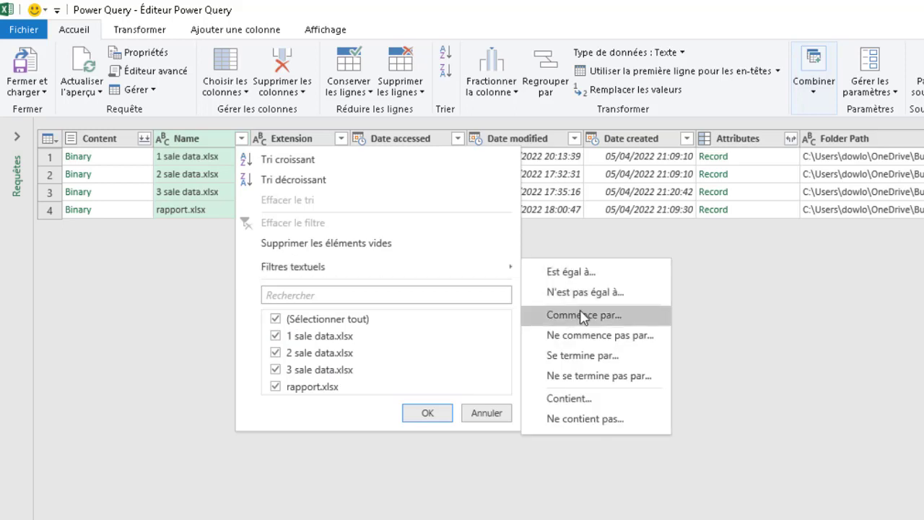
{"action": "left_click", "coordinate": [577, 400]}
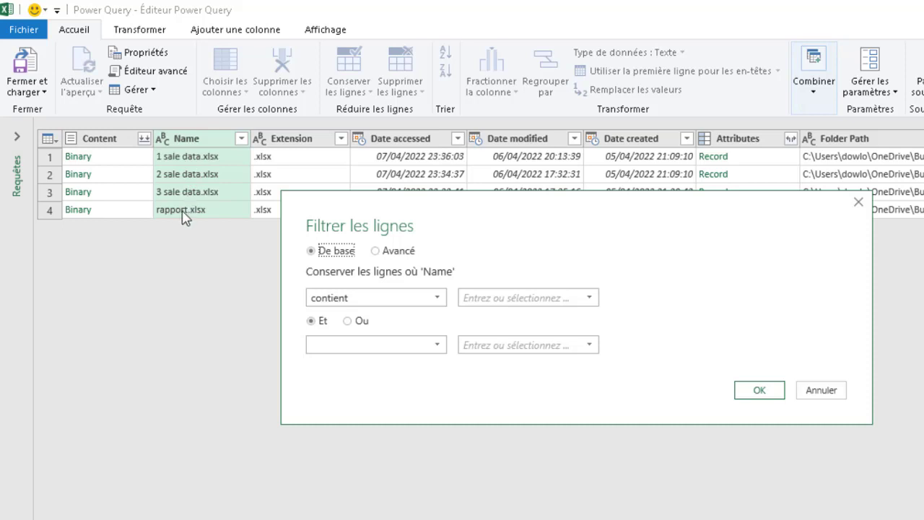
{"action": "left_click", "coordinate": [475, 304]}
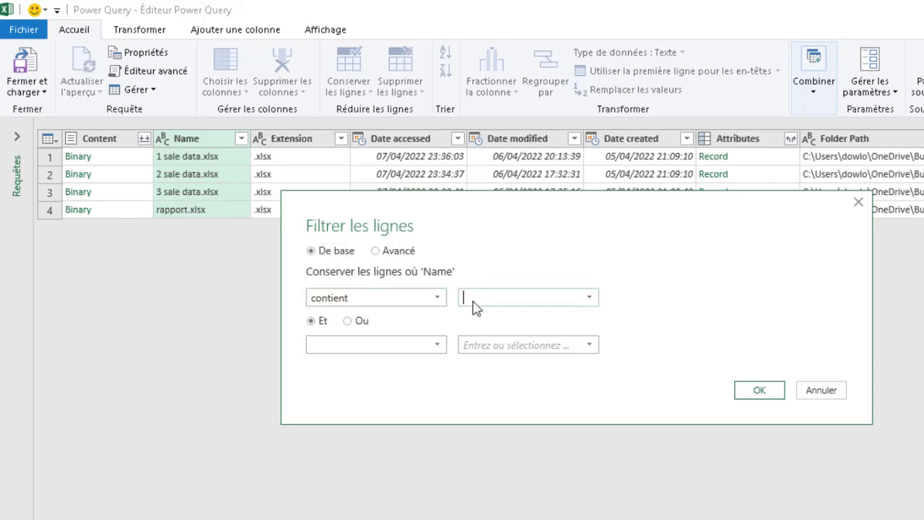
{"action": "type", "text": "data"}
{"action": "left_click", "coordinate": [751, 394]}
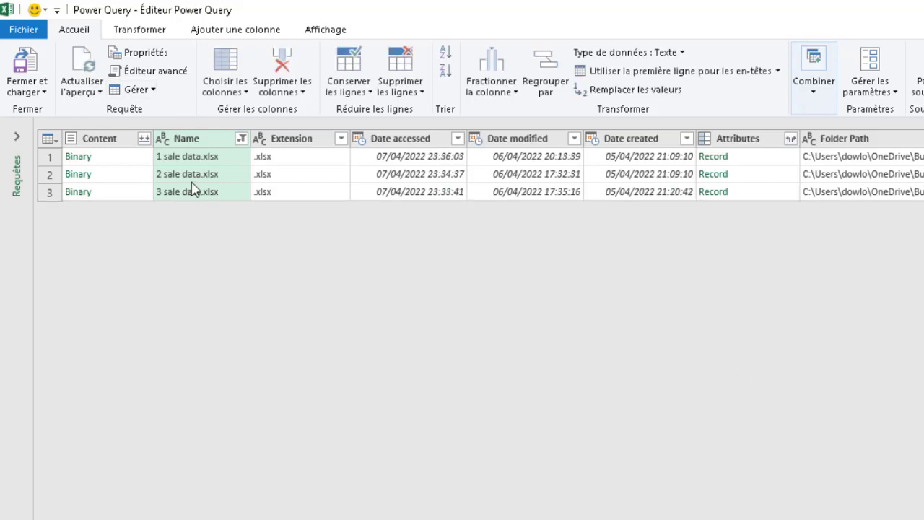
Filter the Extension column to values beginning with '.xlsx'
{"action": "left_click", "coordinate": [341, 139]}
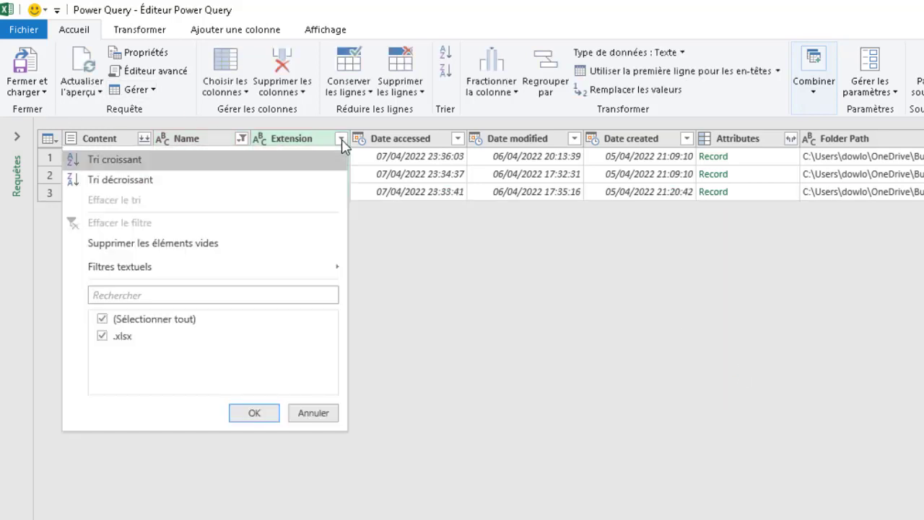
{"action": "mouse_move", "coordinate": [219, 270]}
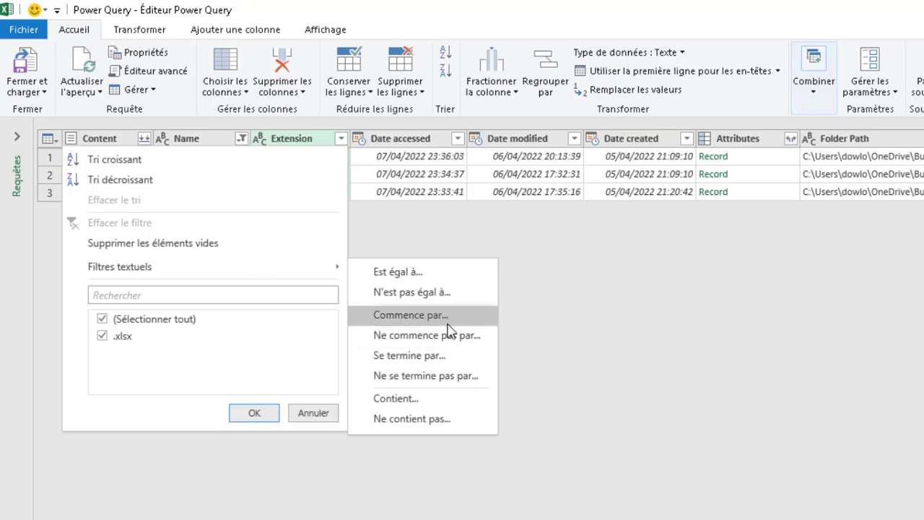
{"action": "left_click", "coordinate": [445, 316]}
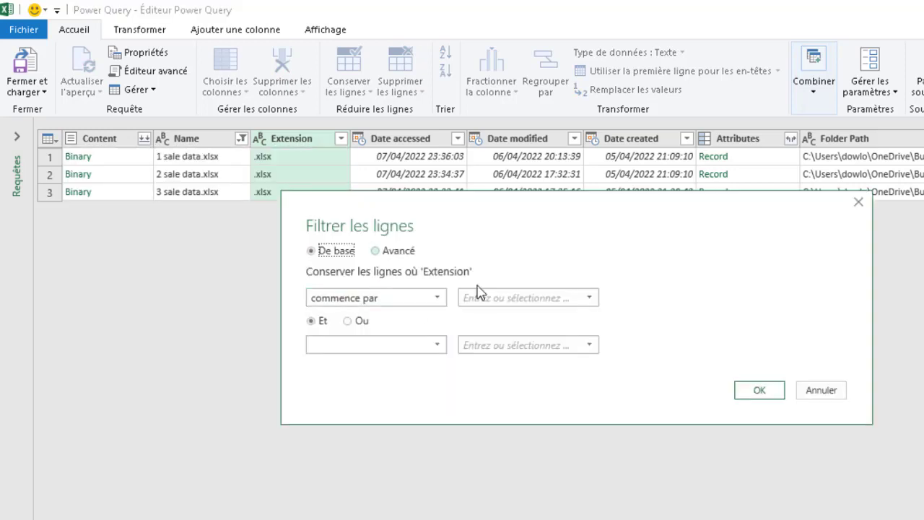
{"action": "left_click", "coordinate": [481, 295]}
{"action": "key", "text": "BackSpace"}
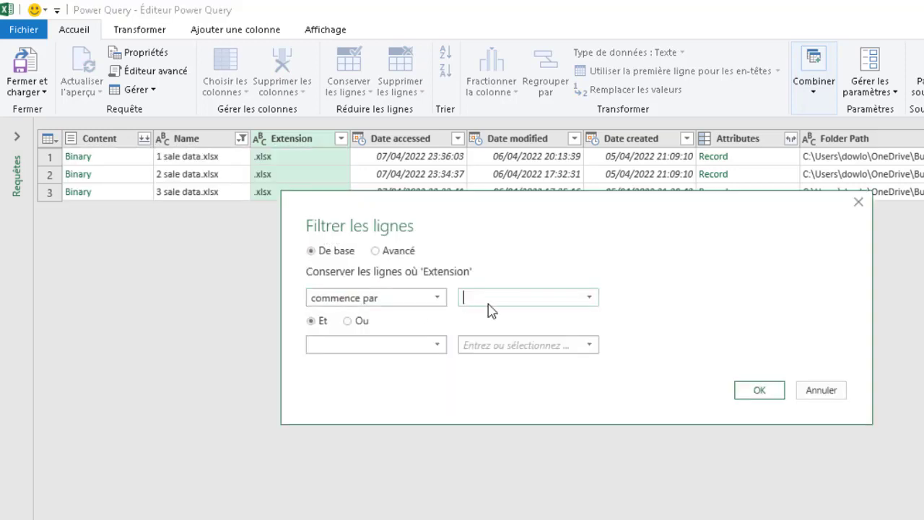
{"action": "type", "text": ".xlsx"}
{"action": "left_click", "coordinate": [749, 395]}
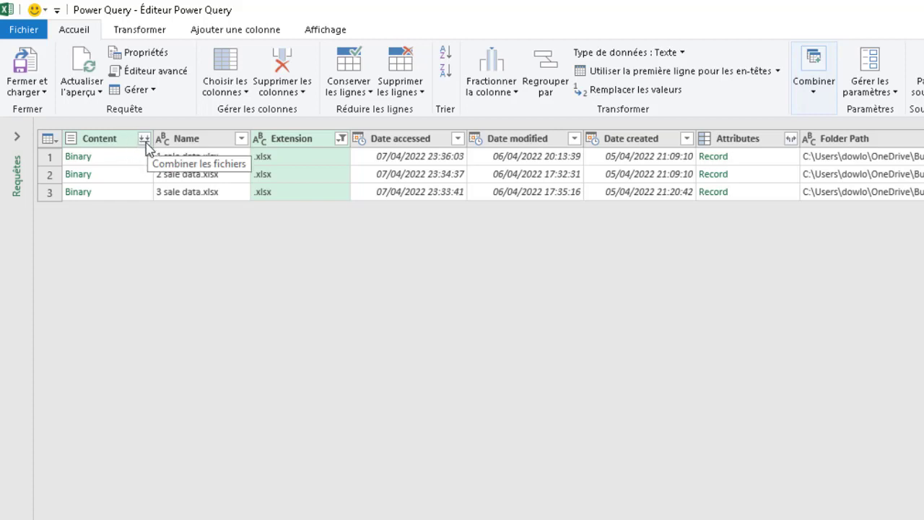
Combine the three sale data files from the Content column using each file's Feuil1 sheet
{"action": "left_click", "coordinate": [143, 139]}
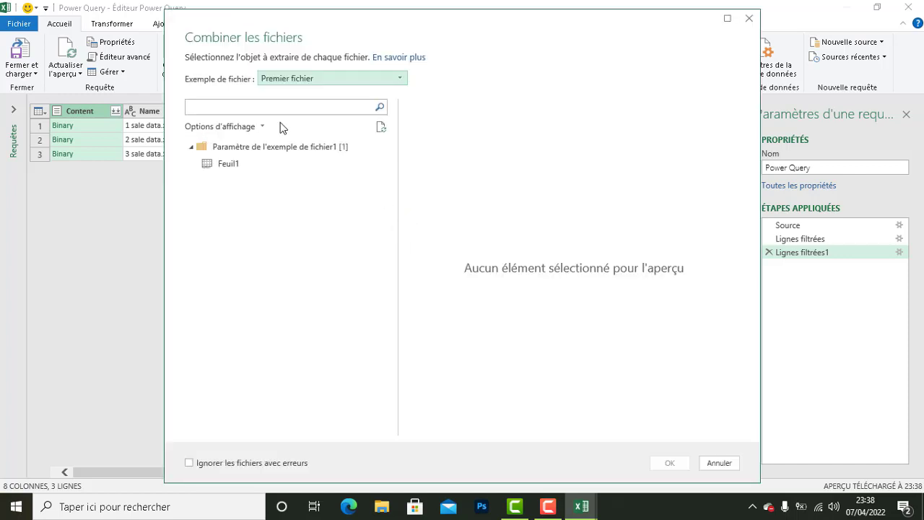
{"action": "left_click", "coordinate": [233, 163]}
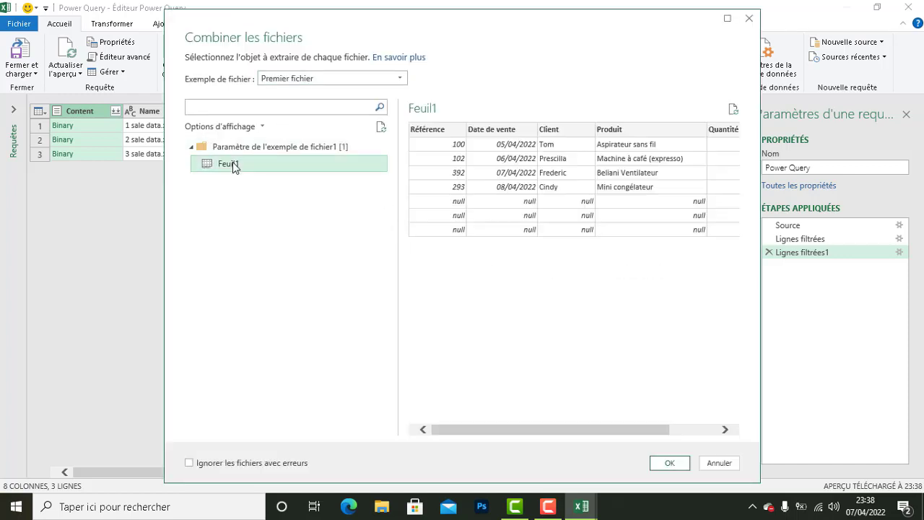
{"action": "left_click", "coordinate": [669, 462]}
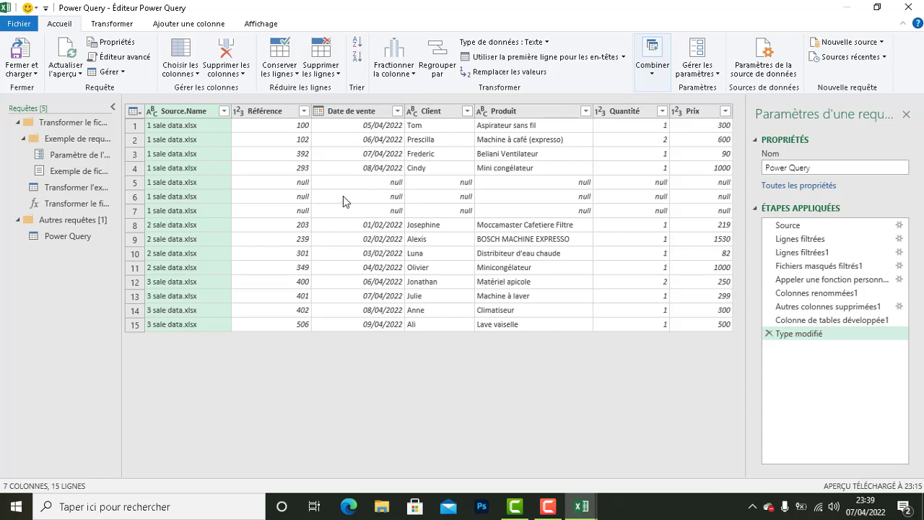
Filter (null) out of Référence in the sample-file transformation query, then return to the Power Query query
{"action": "left_click", "coordinate": [108, 184]}
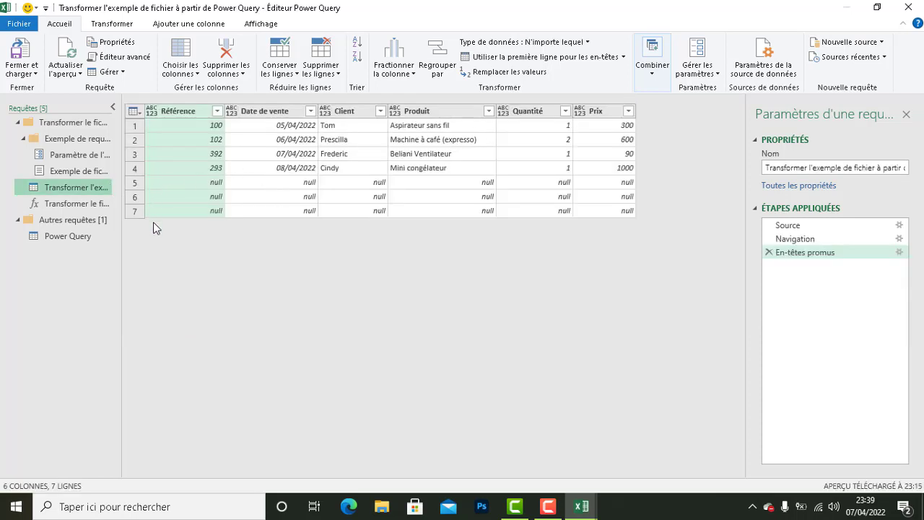
{"action": "left_click", "coordinate": [217, 111]}
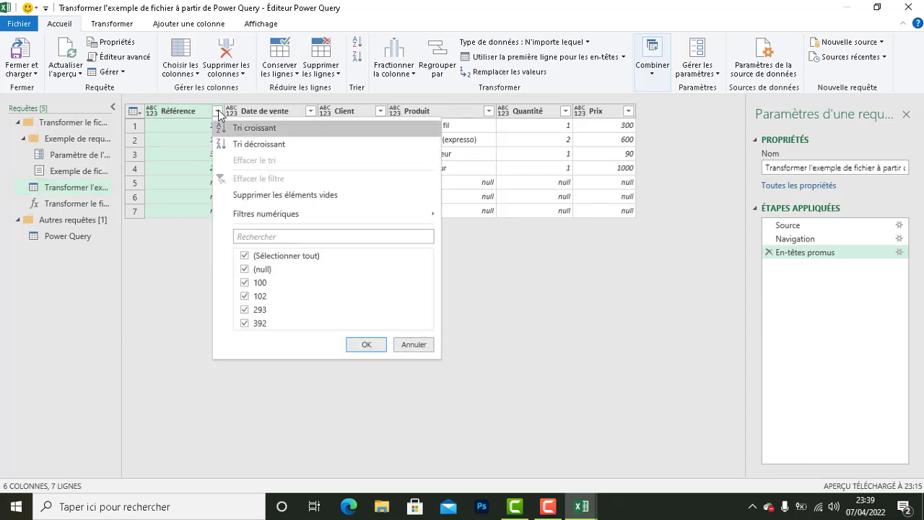
{"action": "left_click", "coordinate": [246, 271]}
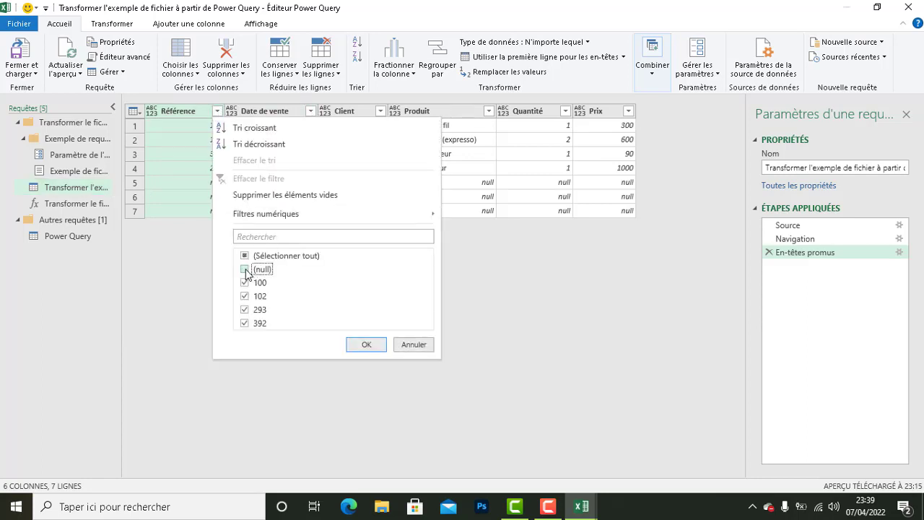
{"action": "left_click", "coordinate": [363, 343]}
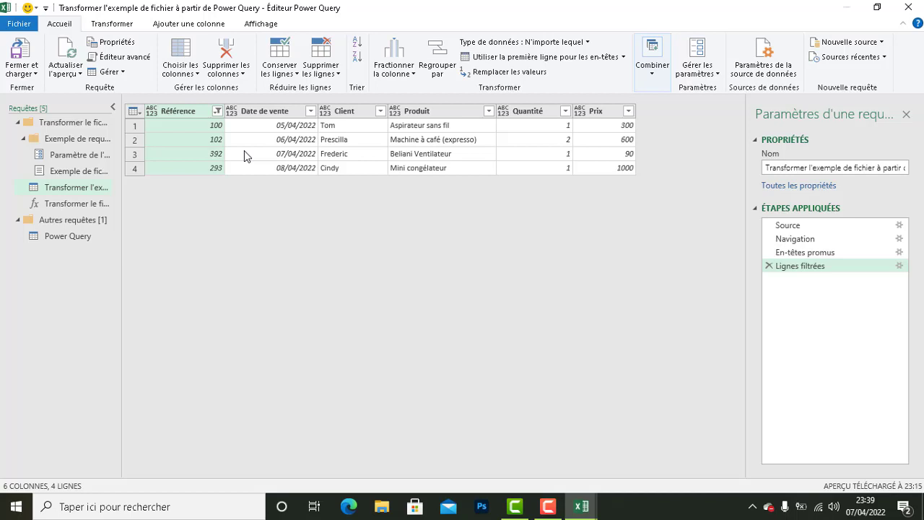
{"action": "left_click", "coordinate": [75, 238]}
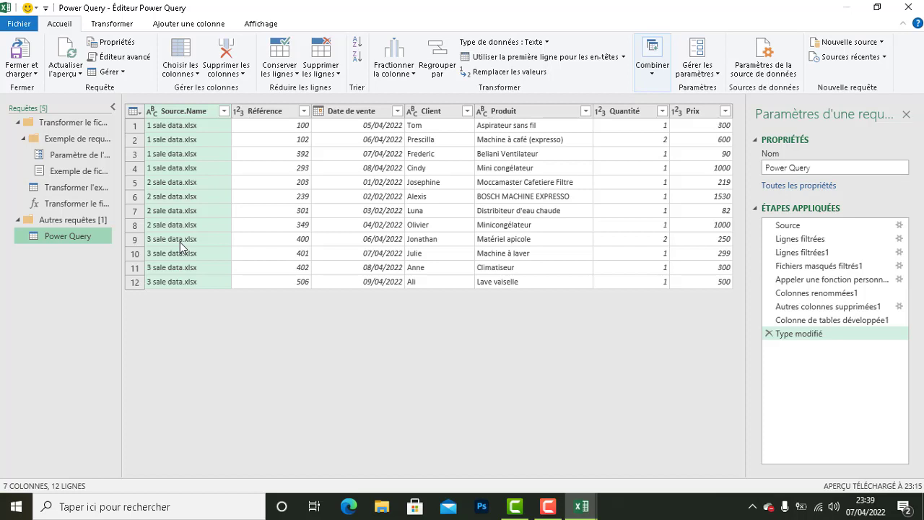
Close and load the combined query as a table on a new worksheet
{"action": "left_click", "coordinate": [34, 75]}
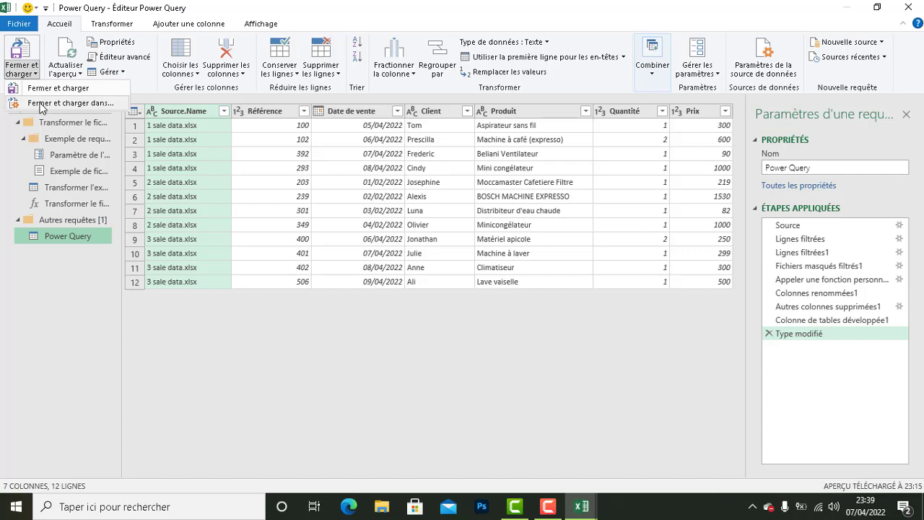
{"action": "left_click", "coordinate": [40, 105]}
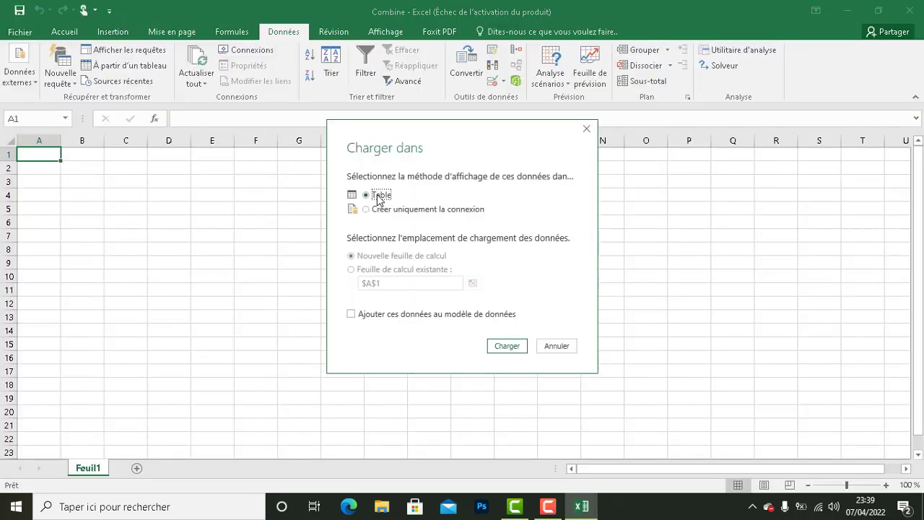
{"action": "left_click", "coordinate": [507, 347]}
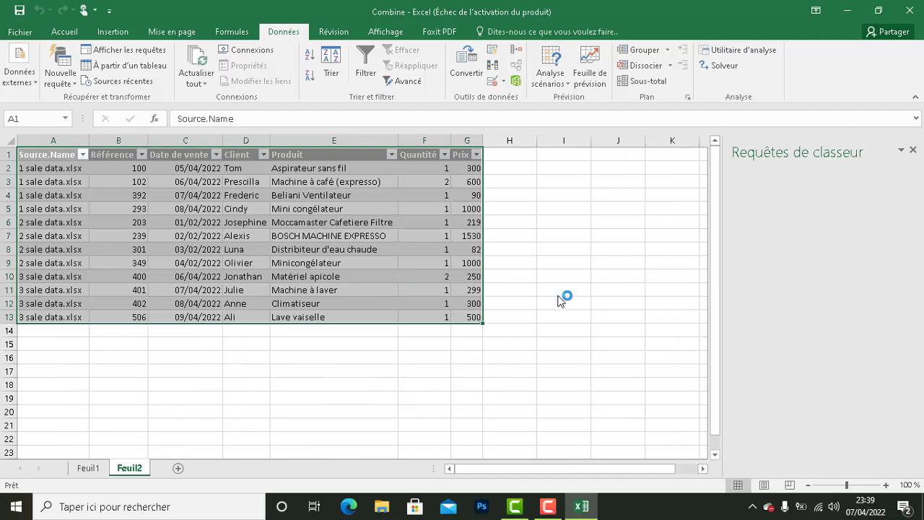
Close the Requêtes de classeur pane and click empty cell J7 to deselect the table
{"action": "left_click", "coordinate": [913, 150]}
{"action": "left_click", "coordinate": [638, 234]}
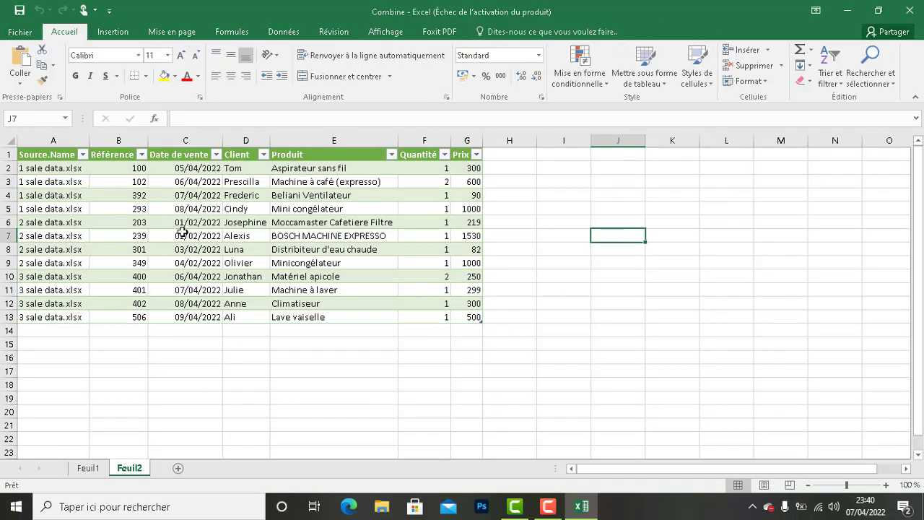